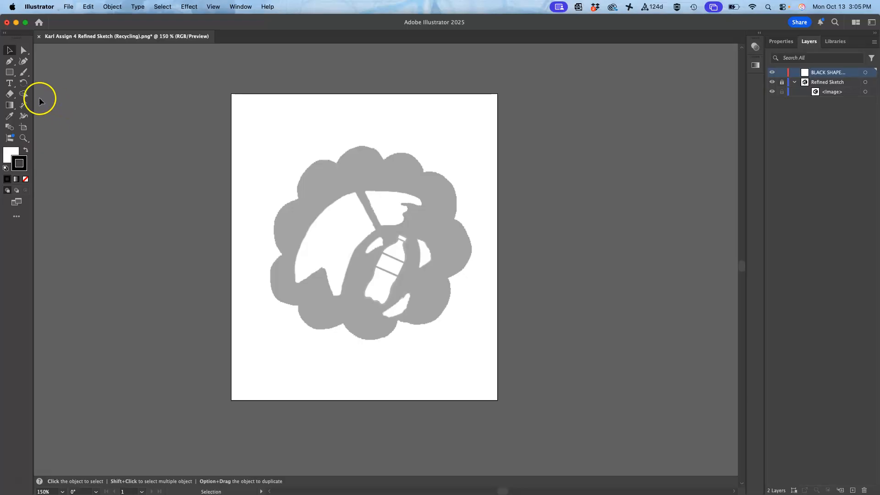
Draw an ellipse over the sketch's top scallop and give it a black fill with no stroke
click(13, 73)
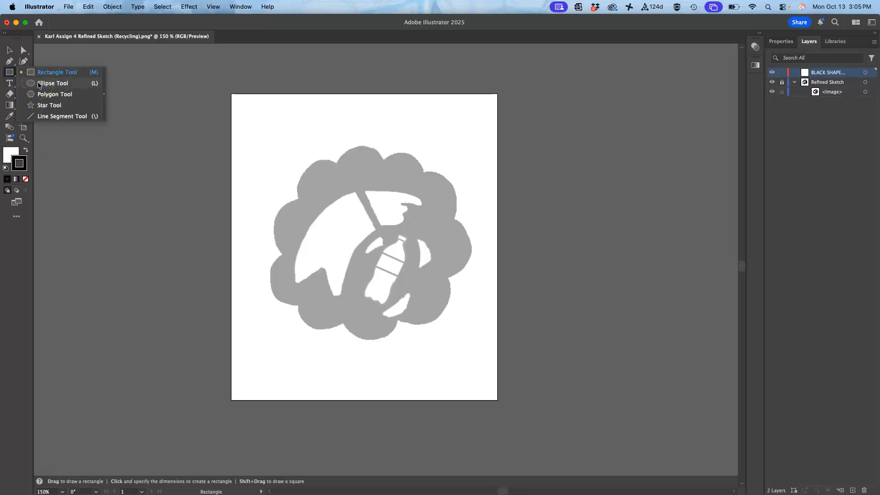
click(38, 83)
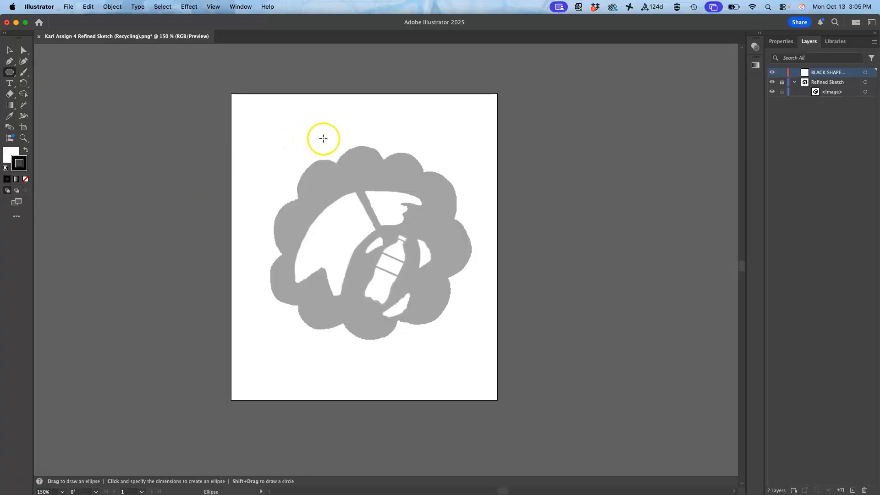
drag(346, 155, 383, 187)
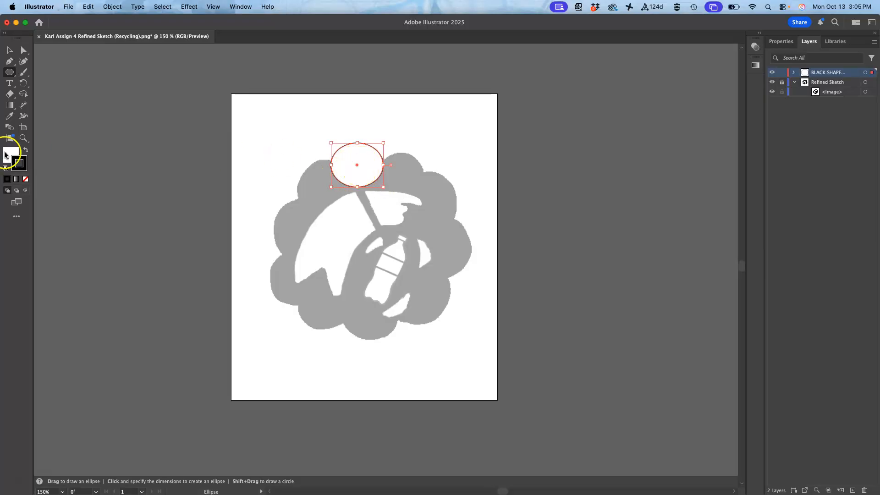
click(19, 164)
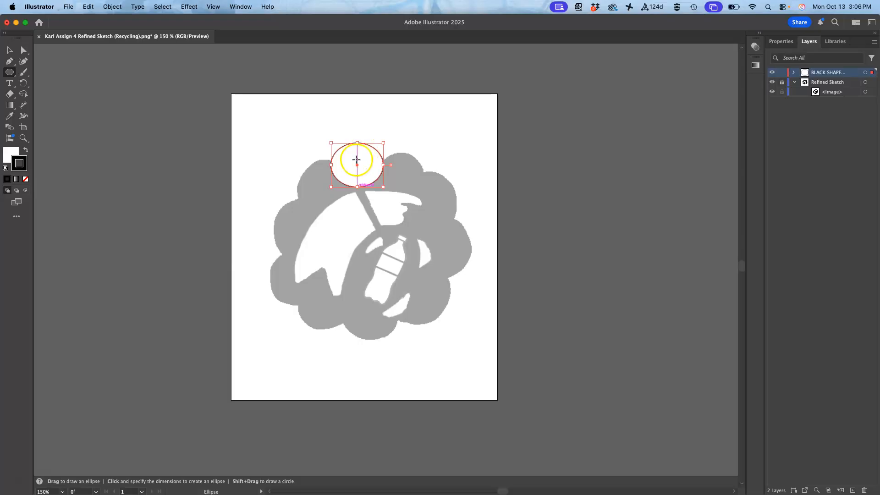
click(26, 152)
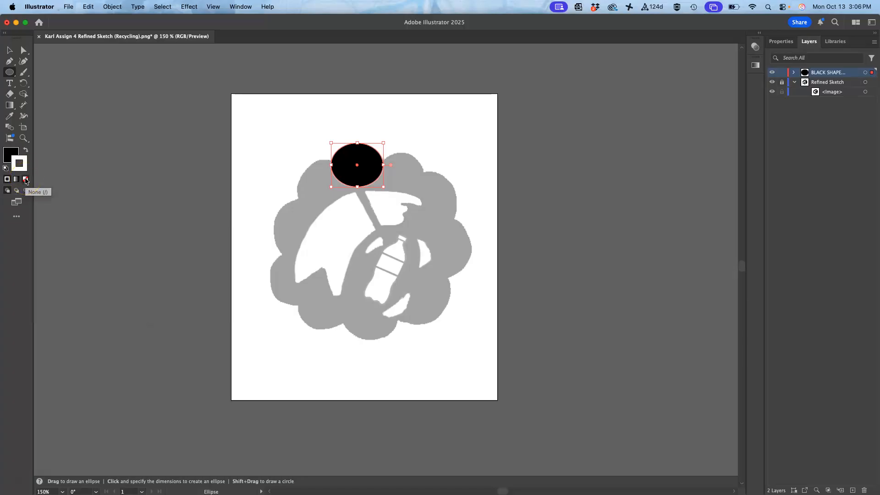
click(21, 157)
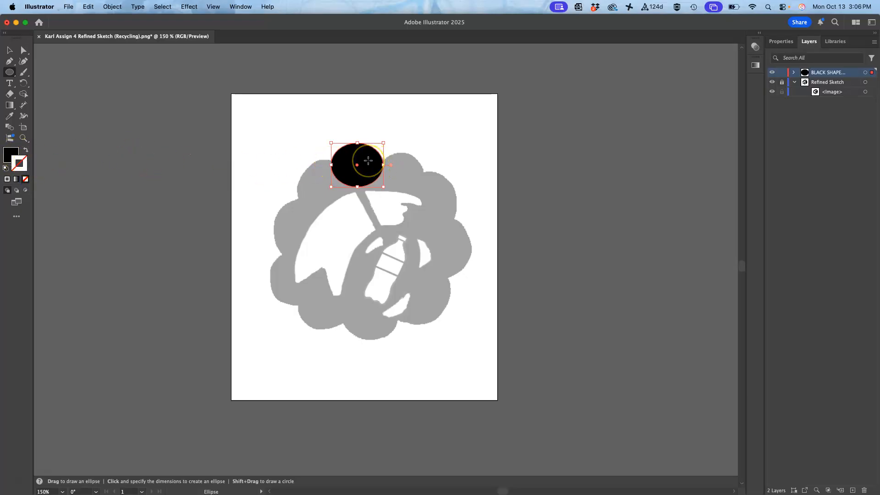
Apply a white stroke to the black ellipse and set the stroke back to none
key(super+equal)
key(super+equal)
key(super+equal)
key(super+equal)
key(super+equal)
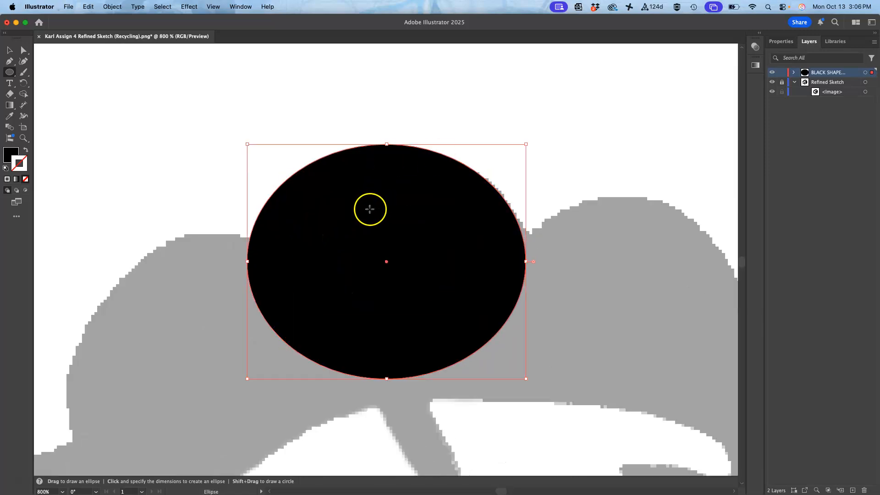
click(8, 179)
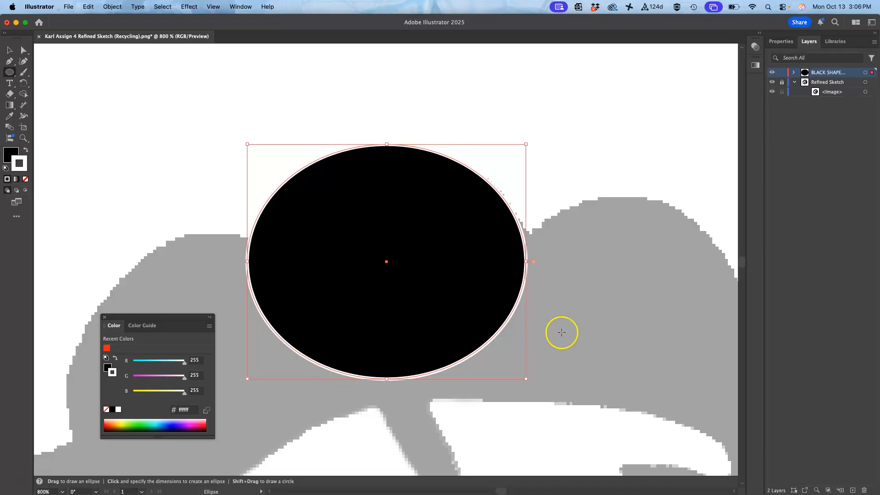
click(23, 51)
click(88, 87)
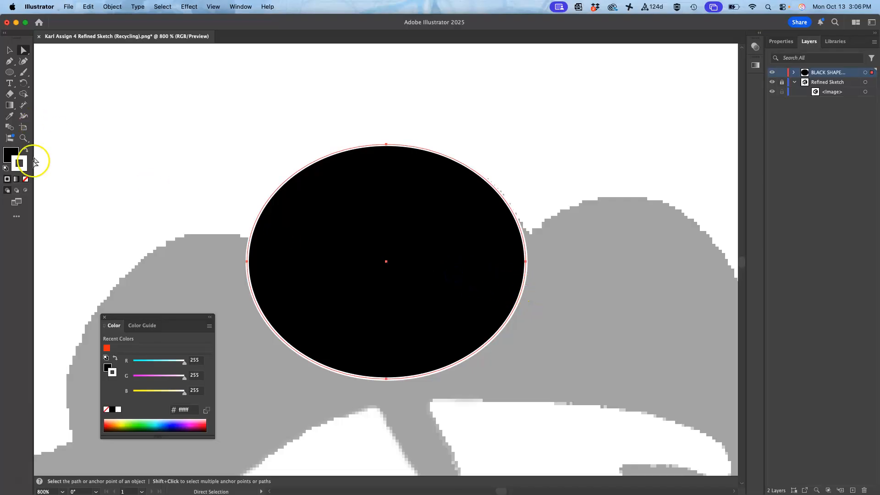
click(25, 179)
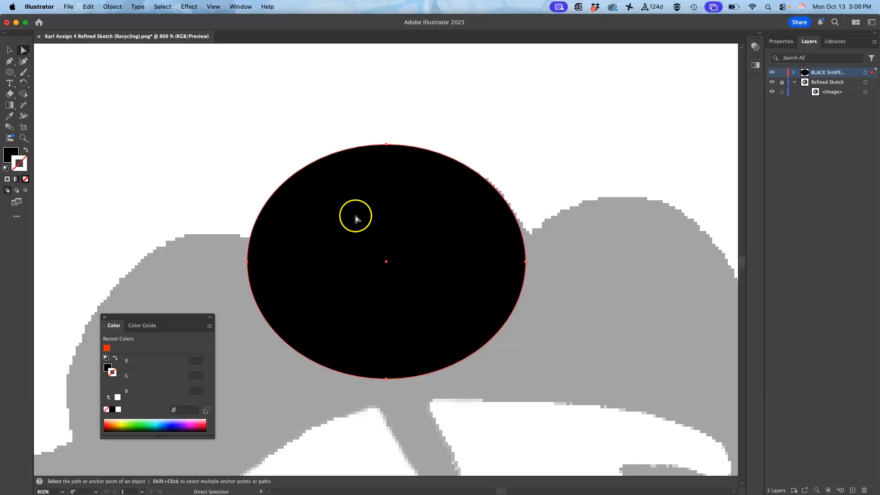
Move the black ellipse onto the top scallop and resize it on all sides to match the scallop's outline
click(371, 216)
scroll(369, 214, down, 2)
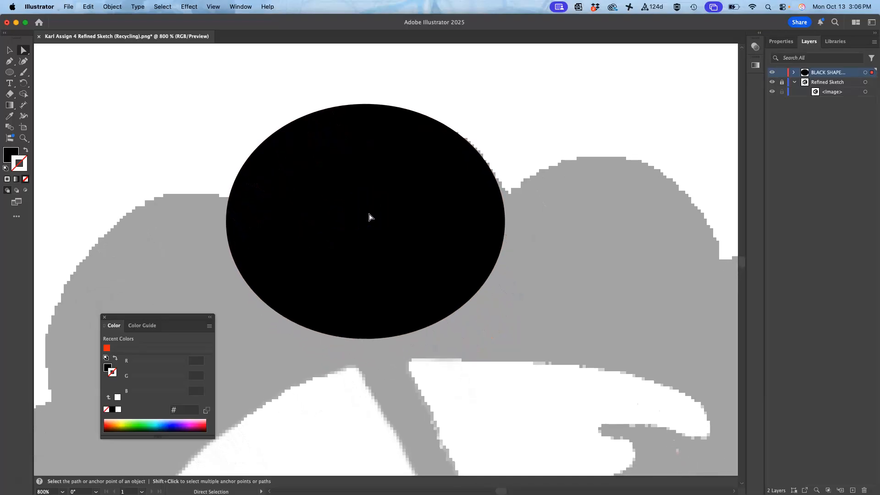
drag(388, 156, 420, 168)
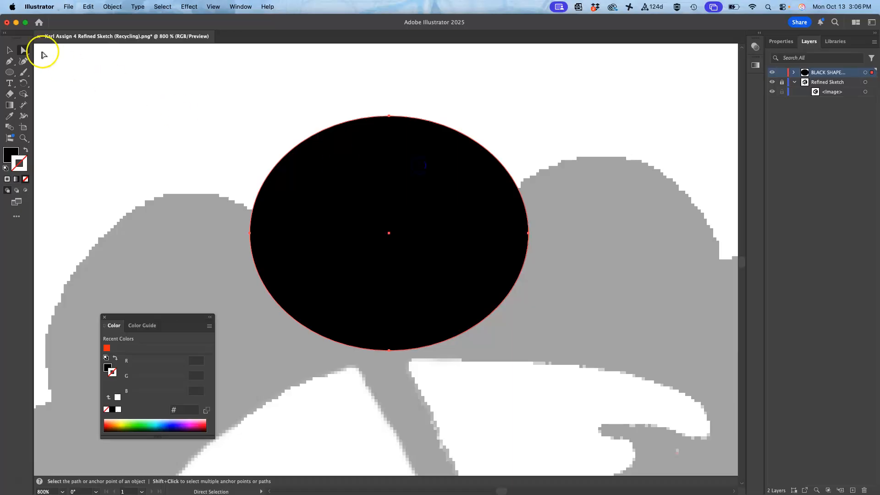
click(9, 50)
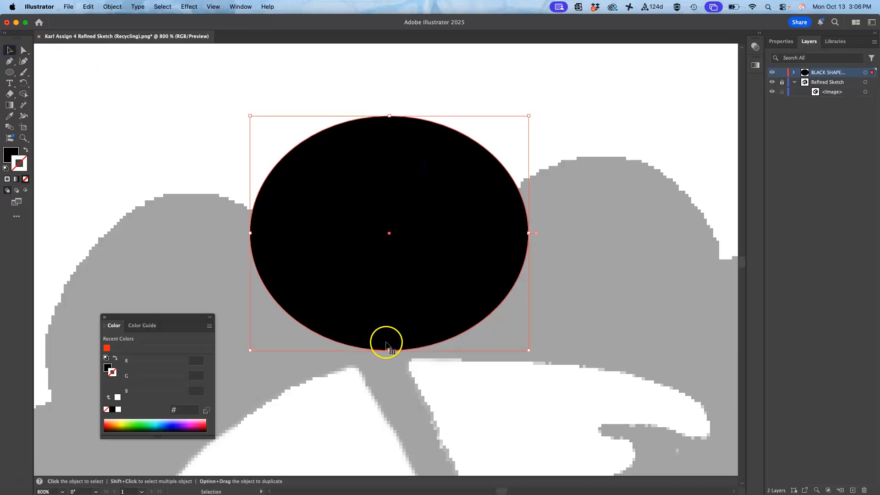
drag(389, 350, 389, 366)
mouse_move(251, 242)
mouse_down()
mouse_move(281, 243)
mouse_move(253, 244)
mouse_up()
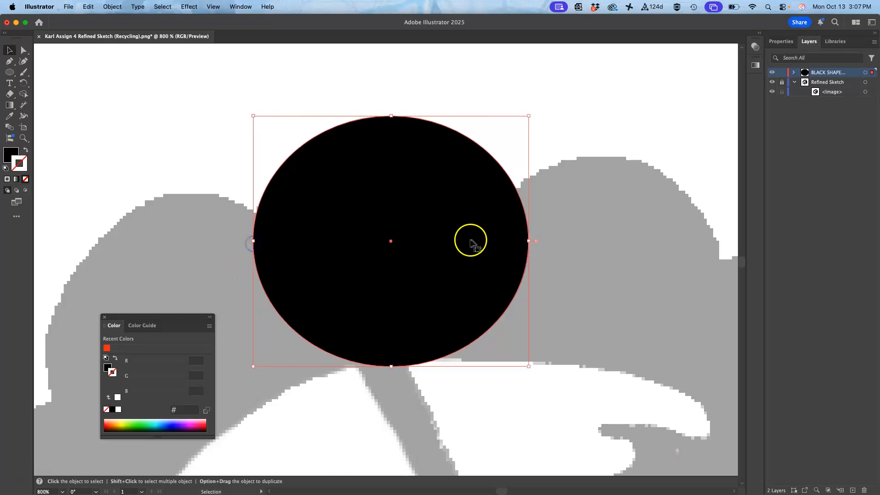
mouse_move(529, 239)
mouse_down()
mouse_move(509, 243)
mouse_move(518, 237)
mouse_up()
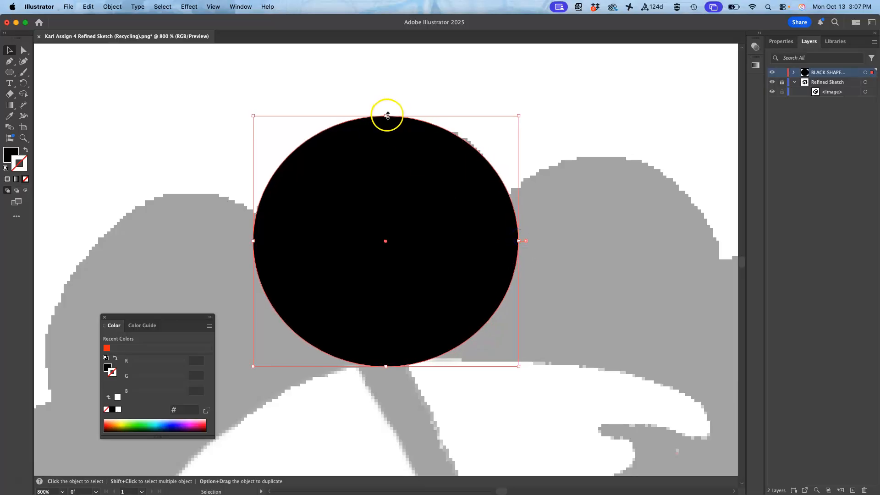
drag(386, 116, 386, 111)
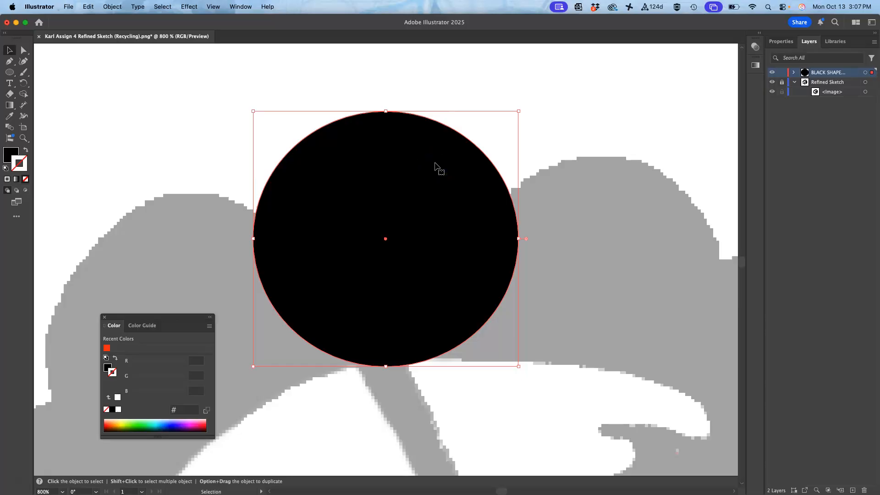
key(a)
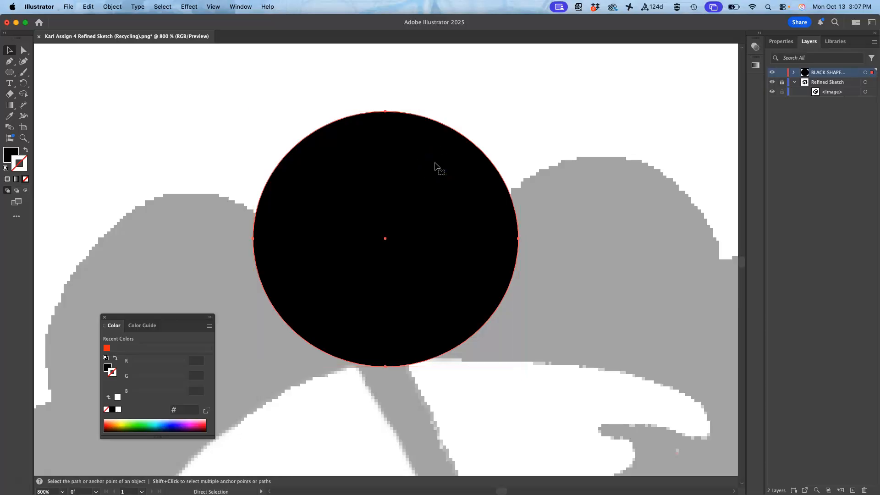
key(v)
key(a)
key(v)
key(a)
key(v)
Duplicate the black ellipse and position the copy over the next scallop to its right
drag(436, 166, 647, 249)
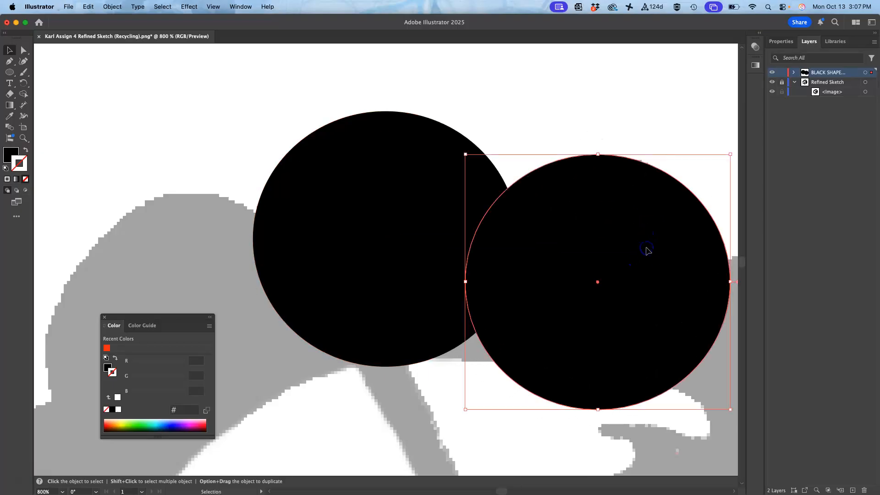
scroll(646, 247, right, 5)
scroll(646, 248, down, 2)
scroll(646, 250, right, 2)
scroll(647, 250, down, 2)
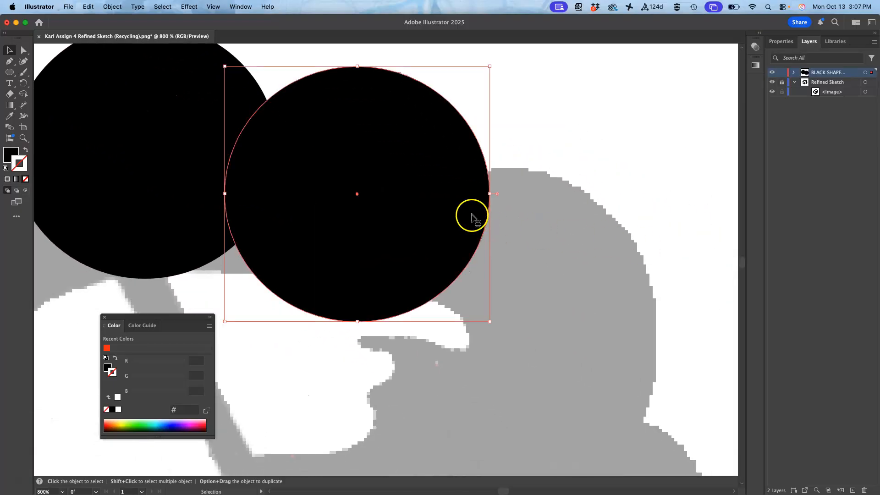
drag(413, 181, 413, 180)
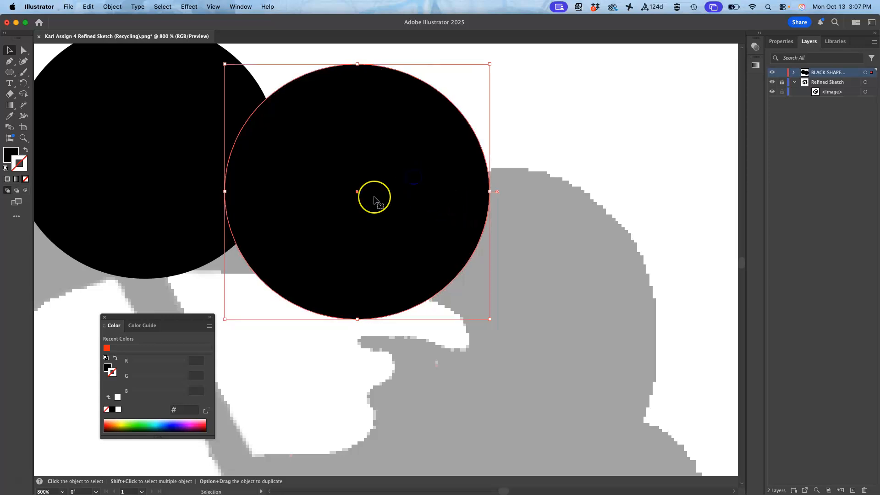
Draw a closed Pen tool shape over the scallop left of the top ellipse, with a curved outer edge and straight inner edges
scroll(374, 198, left, 10)
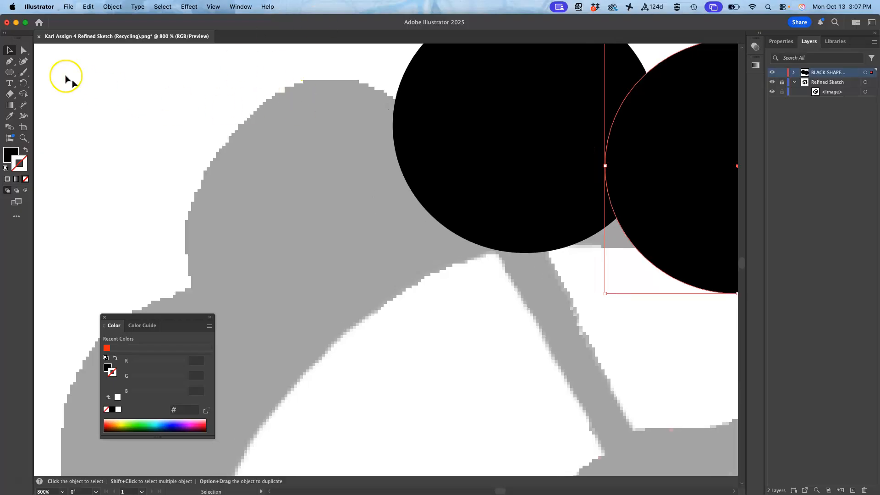
click(10, 61)
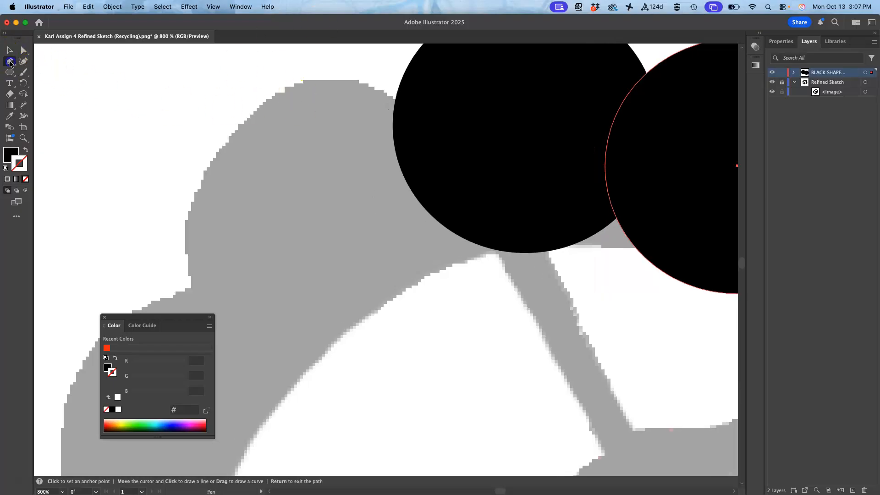
click(408, 107)
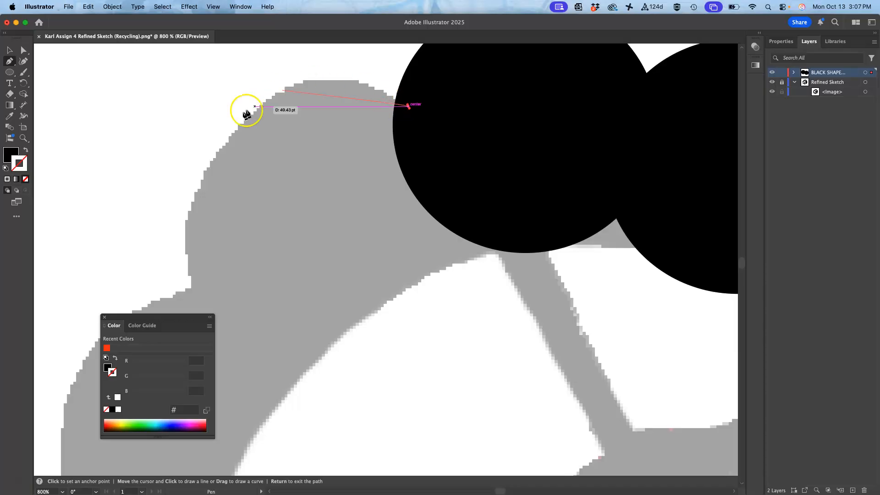
click(188, 222)
mouse_move(188, 222)
mouse_down()
mouse_move(188, 252)
mouse_move(108, 349)
mouse_move(118, 452)
mouse_up()
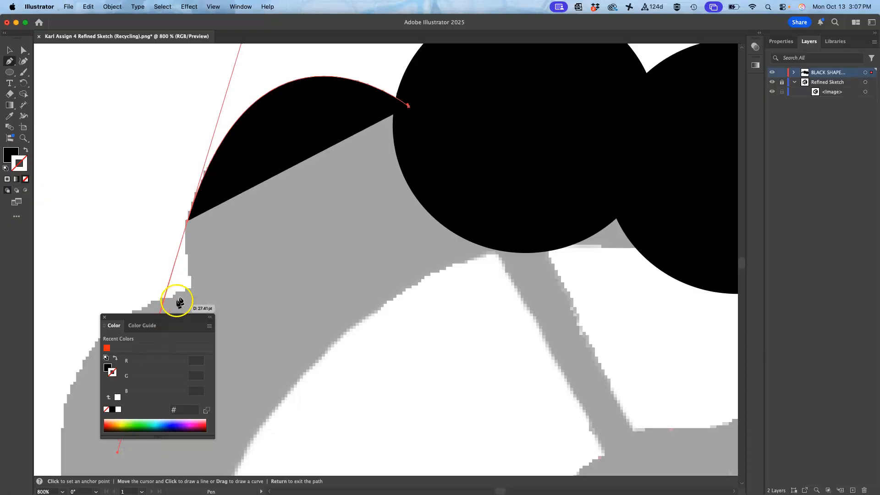
click(194, 288)
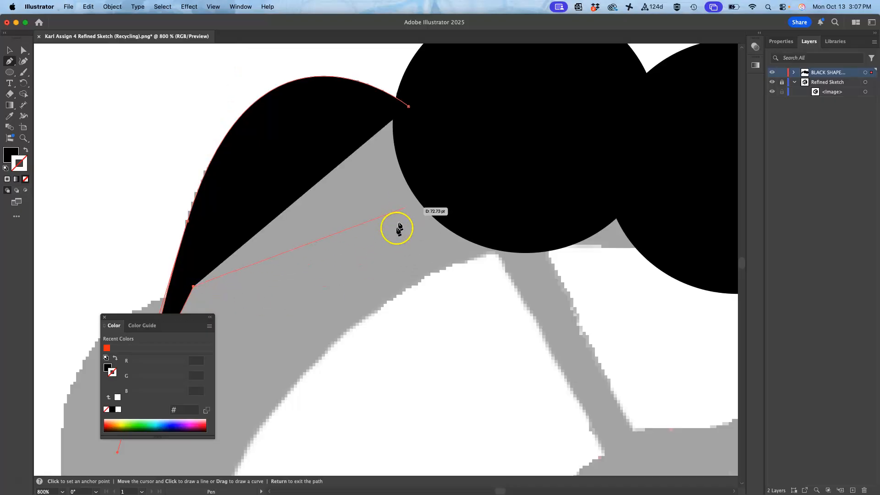
click(353, 310)
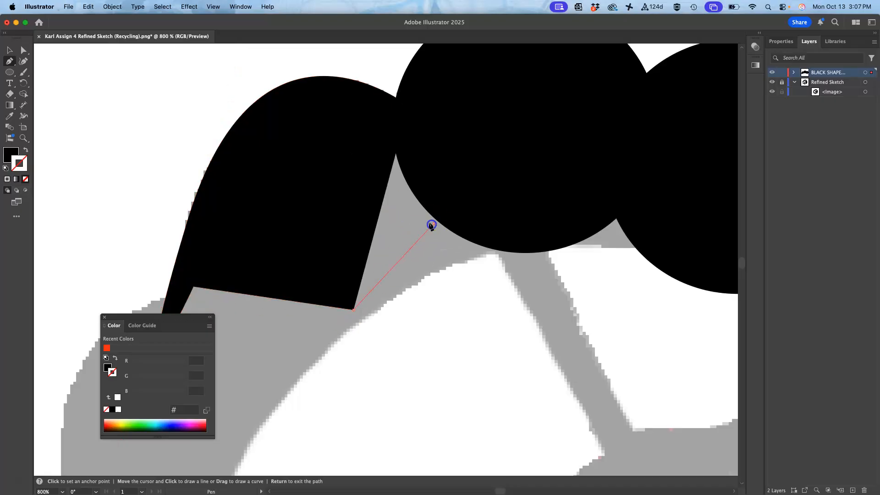
click(434, 223)
click(409, 107)
Adjust the pen shape's left anchor, shortening its lower direction handle and shifting the upper one left to follow the scallop's curve, and deselect the shape
drag(339, 244, 478, 179)
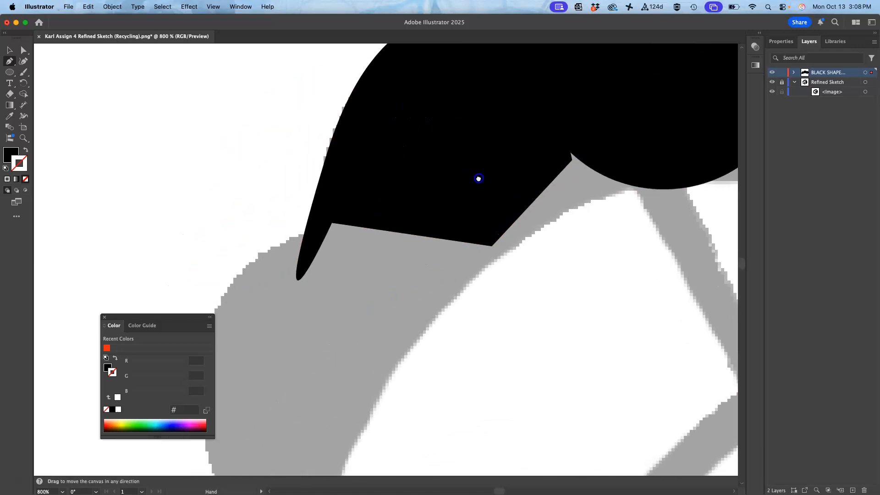
key(super+=)
key(super+minus)
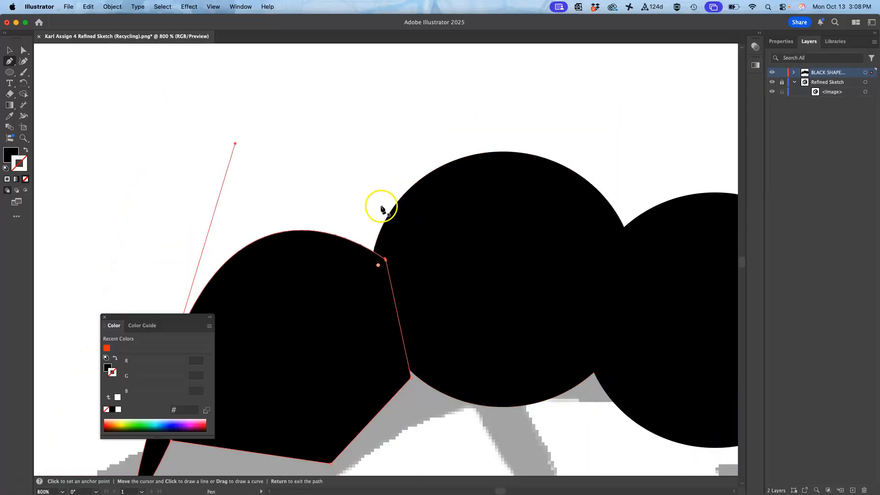
drag(325, 228, 444, 146)
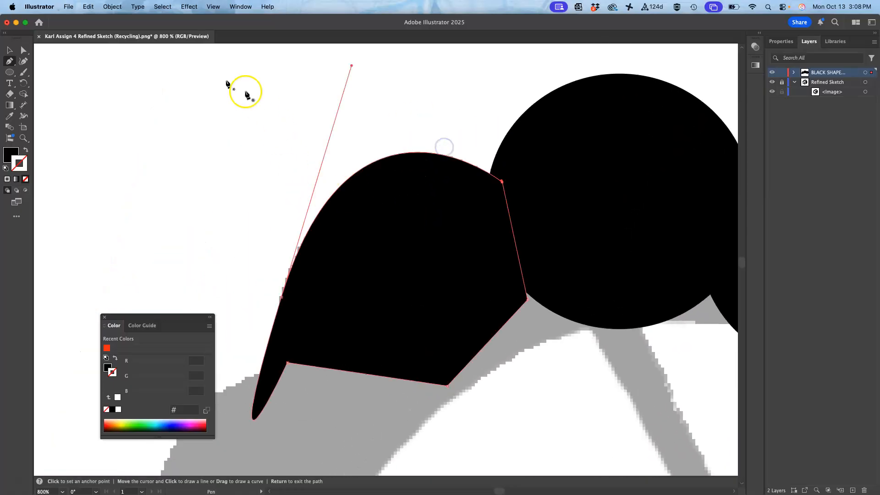
click(24, 50)
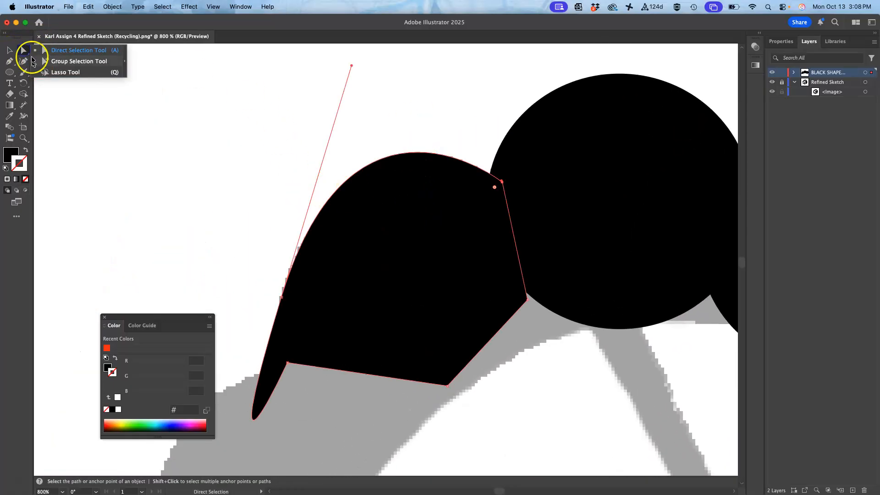
click(405, 131)
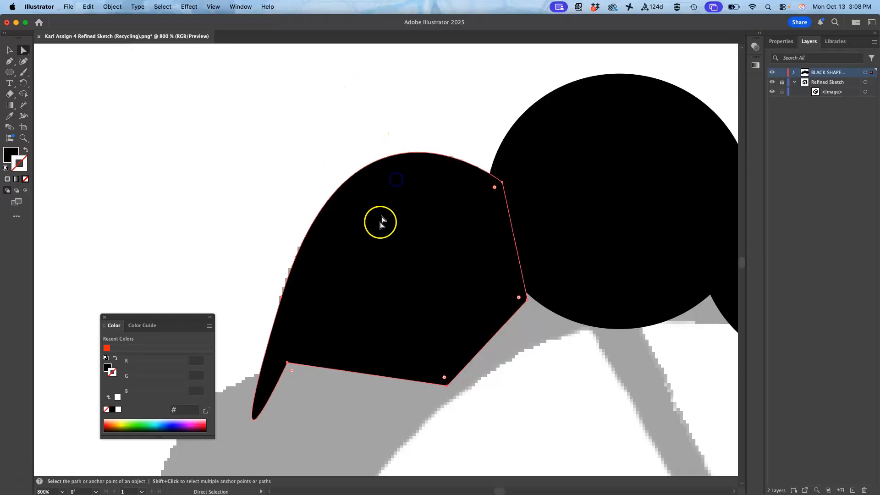
click(288, 361)
click(281, 297)
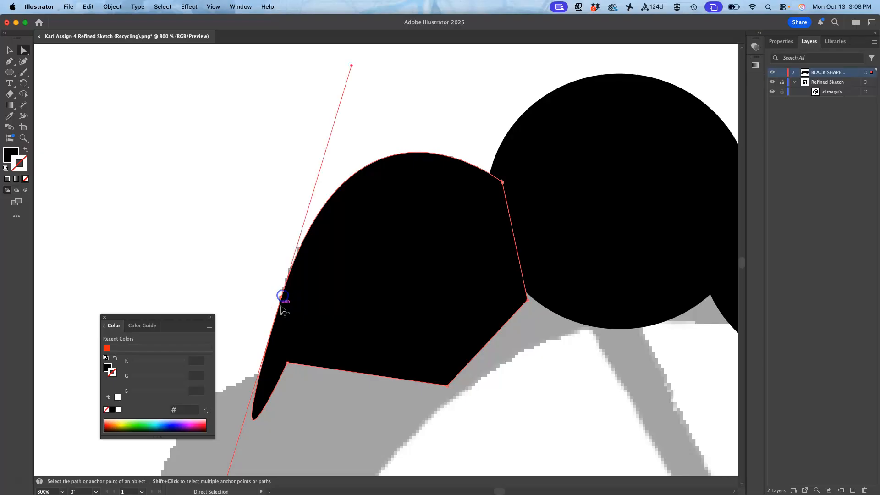
key(super+minus)
key(super+minus)
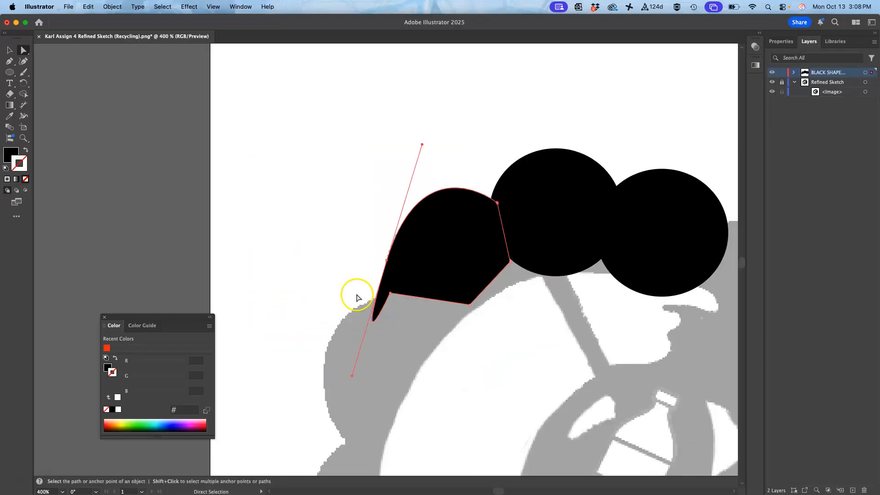
drag(353, 375, 385, 271)
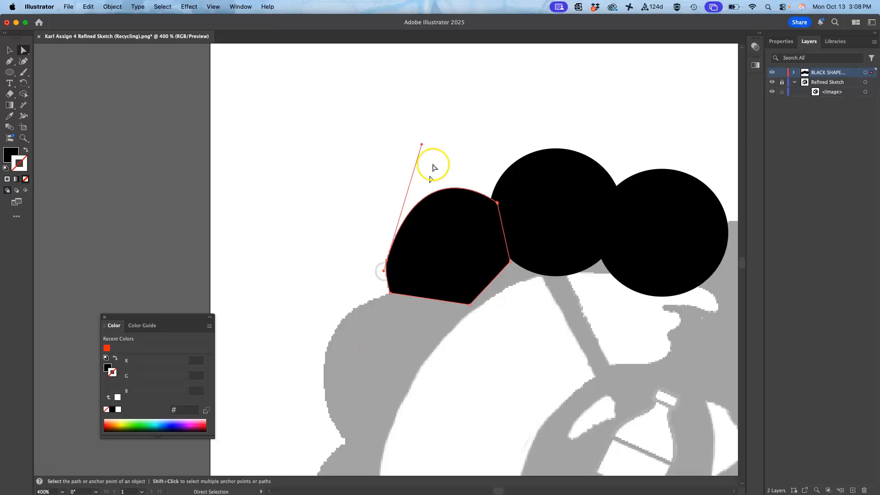
drag(422, 145, 401, 152)
click(442, 138)
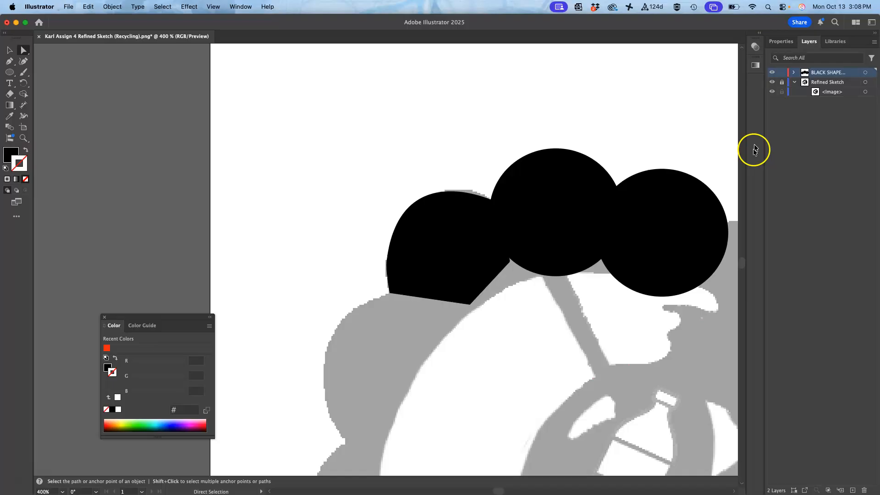
Hide the Refined Sketch layer to examine the black shapes on their own, and show it again
click(772, 82)
click(517, 212)
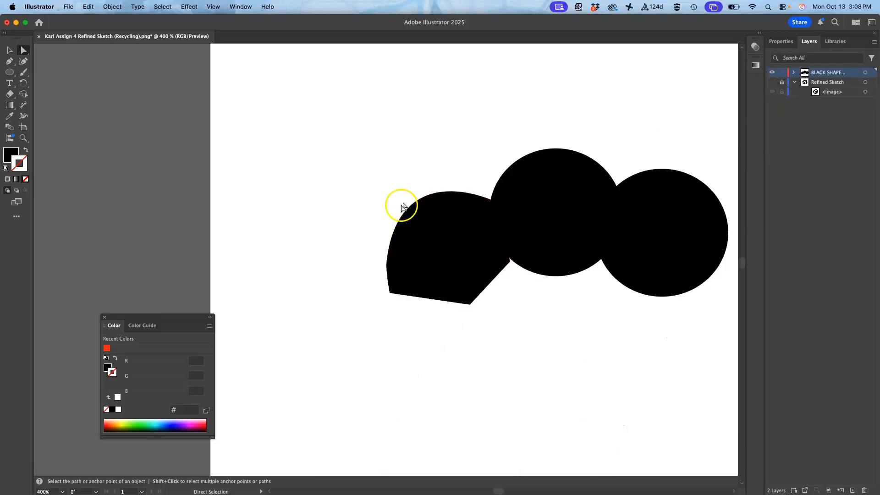
click(648, 183)
click(736, 211)
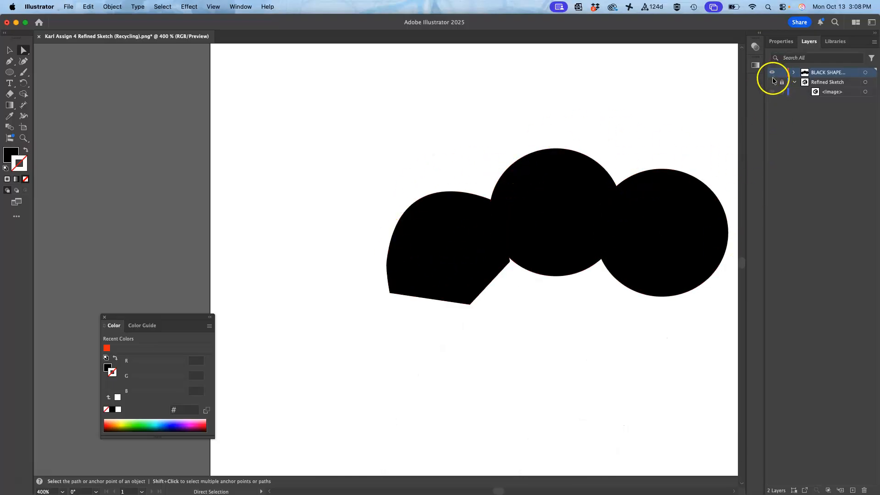
click(772, 83)
Duplicate the black pen-drawn shape and move the copy over the next scallop to its lower left
key(space)
mouse_move(570, 230)
mouse_down()
mouse_move(507, 183)
mouse_move(396, 151)
mouse_up()
drag(423, 247, 472, 191)
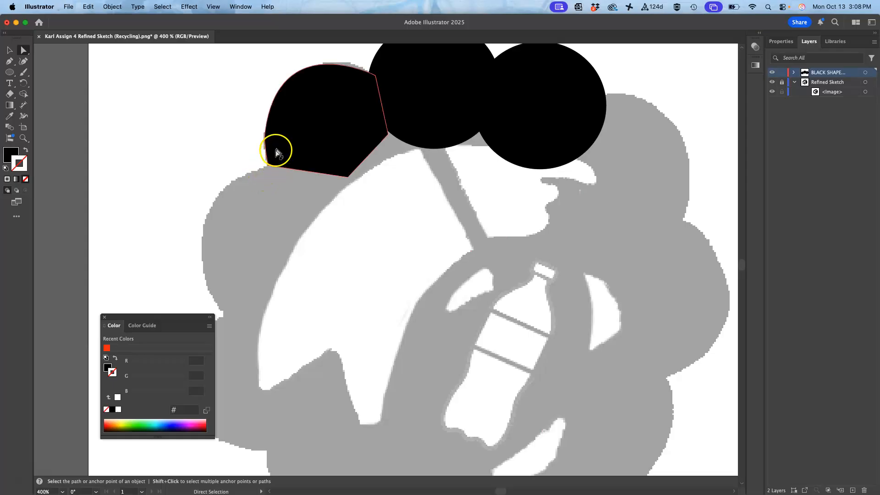
key(v)
key(super+c)
key(super+v)
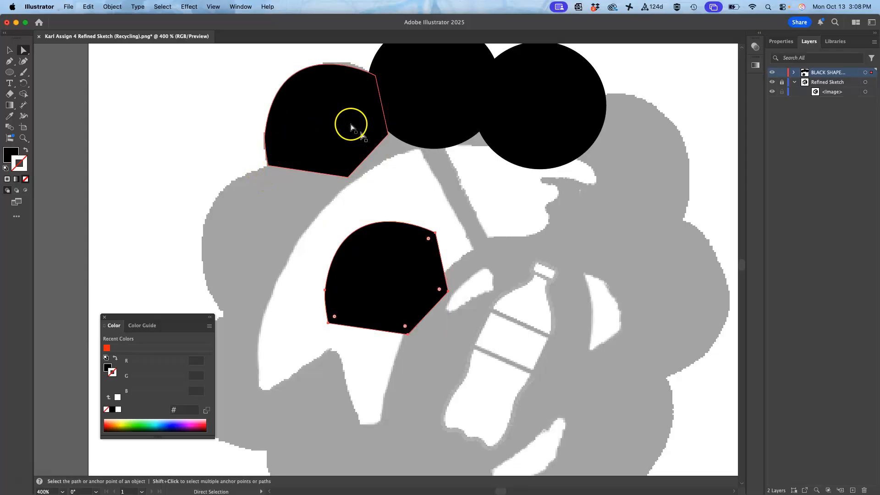
drag(379, 271, 263, 215)
Enlarge the copied shape to cover the scallop and rotate it counterclockwise so its curved edge follows the outline
click(10, 50)
drag(208, 275, 185, 327)
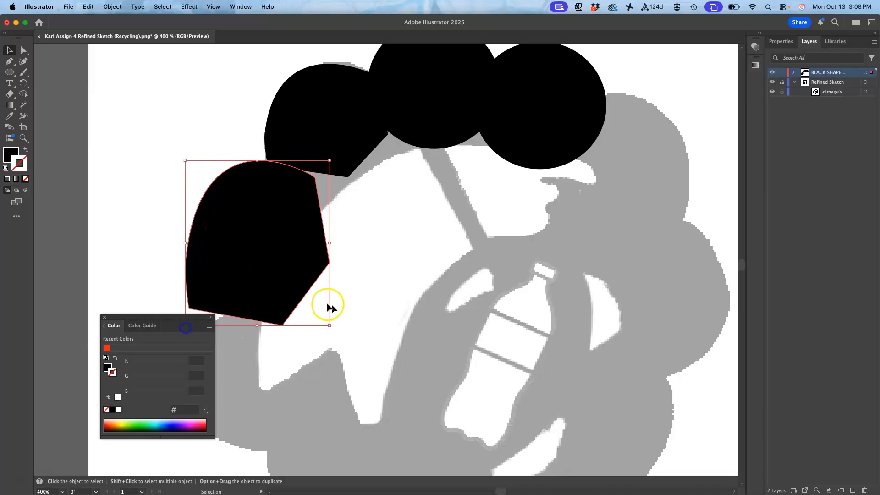
click(334, 329)
click(290, 284)
drag(334, 330, 365, 285)
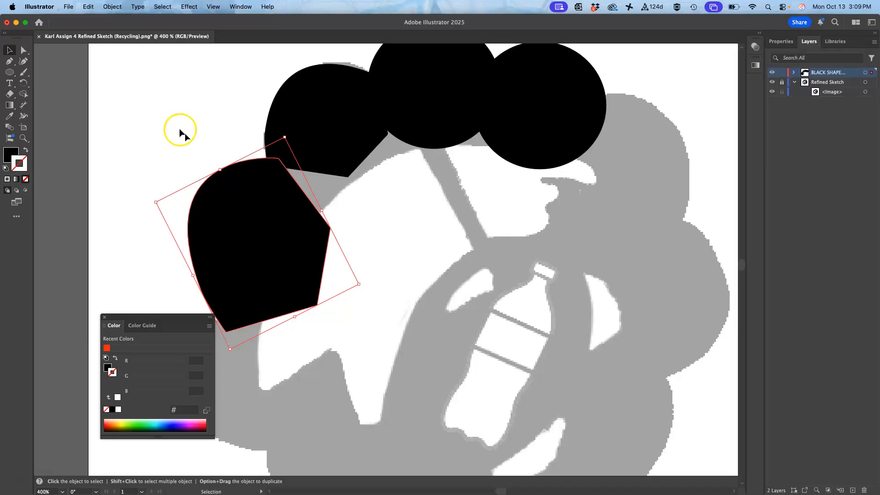
Move the copied shape's lower-left curve anchor slightly down to refine the scallop edge, and deselect the shape
click(23, 51)
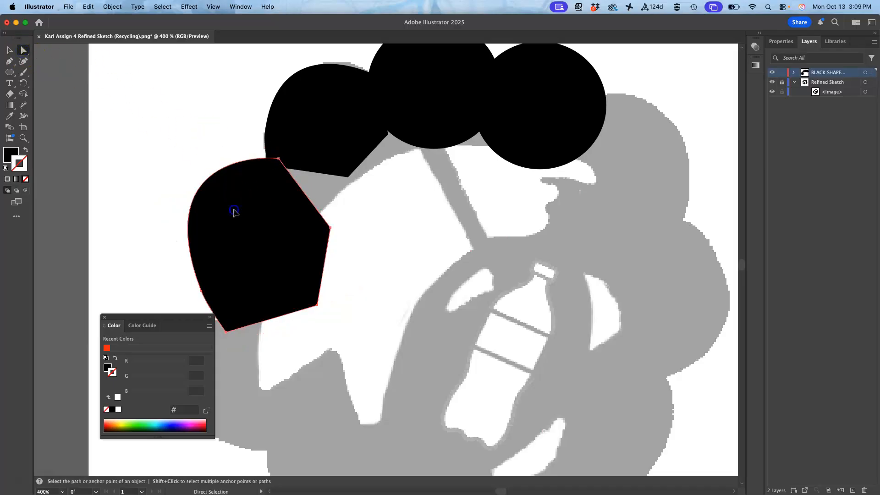
click(201, 292)
drag(202, 294, 206, 310)
drag(346, 246, 433, 184)
click(306, 289)
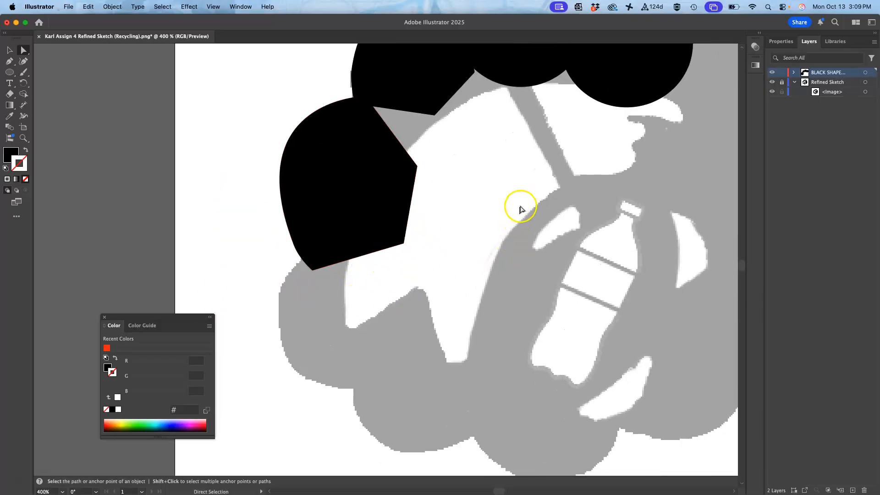
Toggle the visibility of the black shapes layer off and on, and expand the layer to list its individual shapes
key(super+minus)
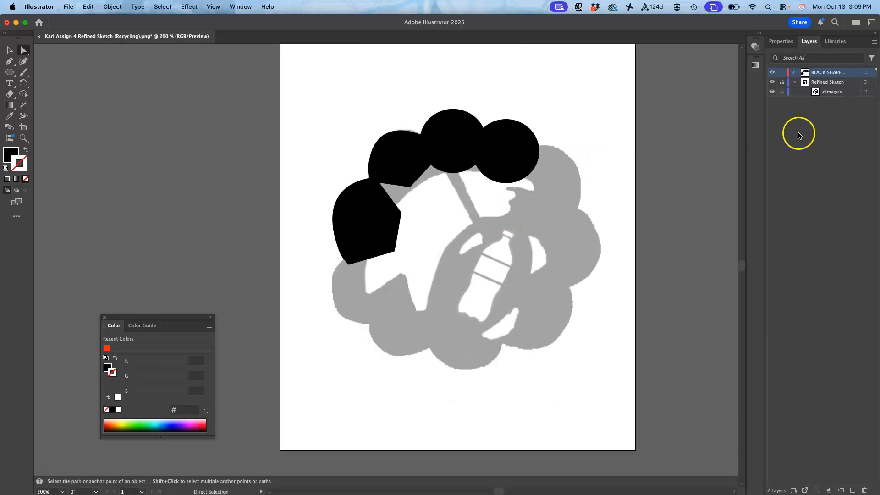
click(772, 73)
click(772, 73)
click(794, 73)
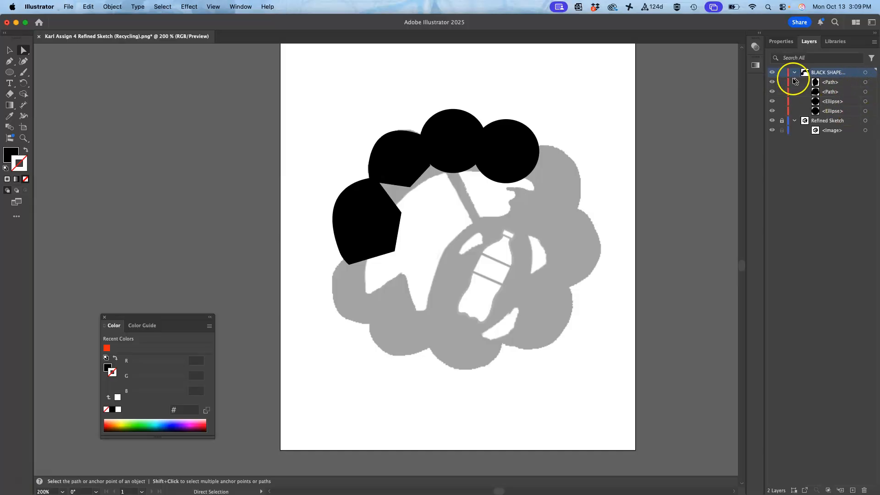
Hide and reshow individual paths and an ellipse in the black shapes layer, and toggle the Refined Sketch layer off and on
click(772, 82)
click(772, 93)
click(771, 102)
click(772, 102)
click(777, 91)
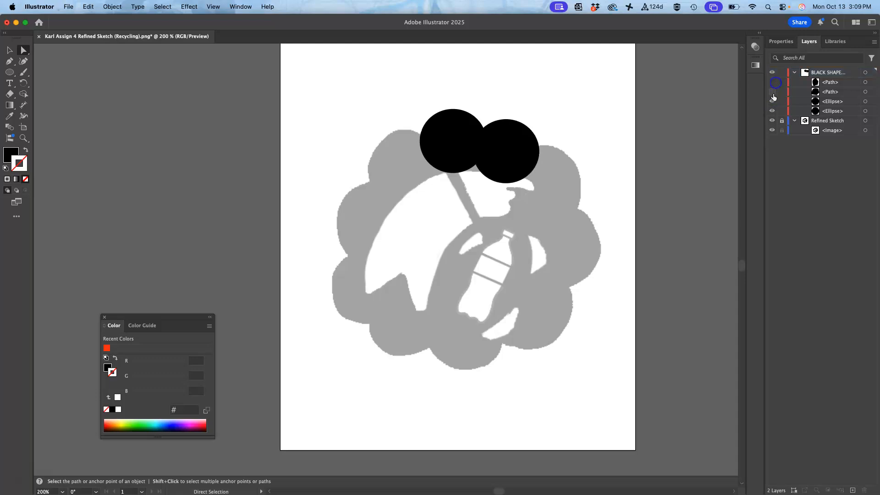
click(771, 91)
click(772, 82)
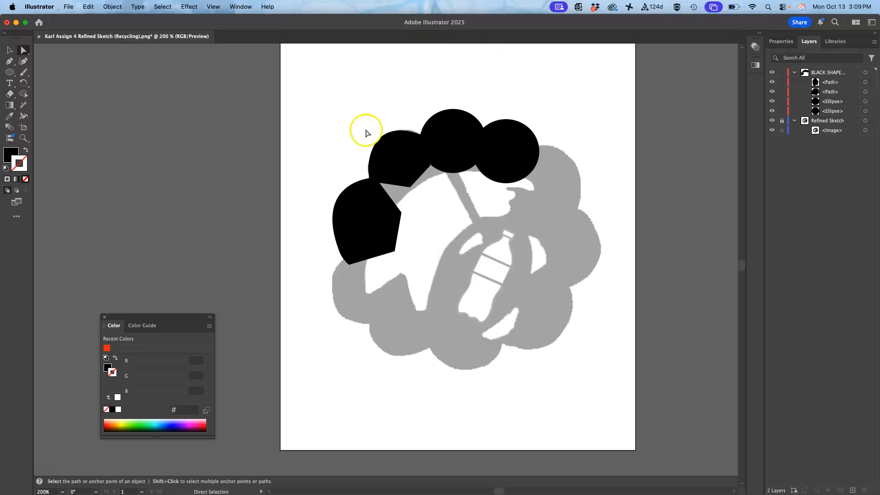
click(771, 121)
click(771, 121)
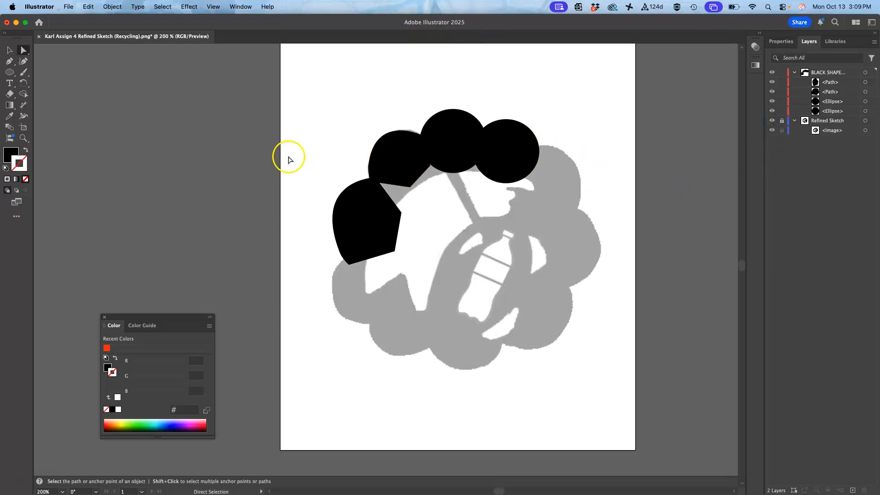
Save the artwork on the computer as an Adobe Illustrator file in Assignment #4, replacing "Refined Sketch" in its name with "Black Shape Vector"
click(69, 6)
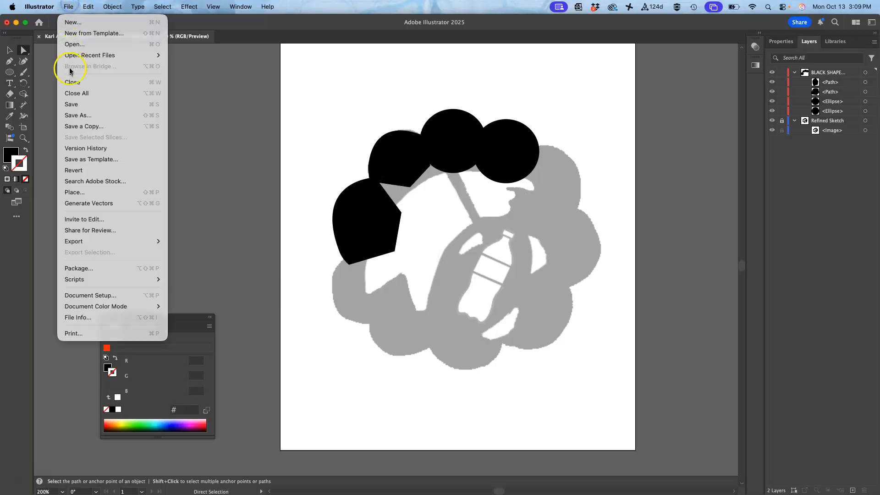
click(75, 105)
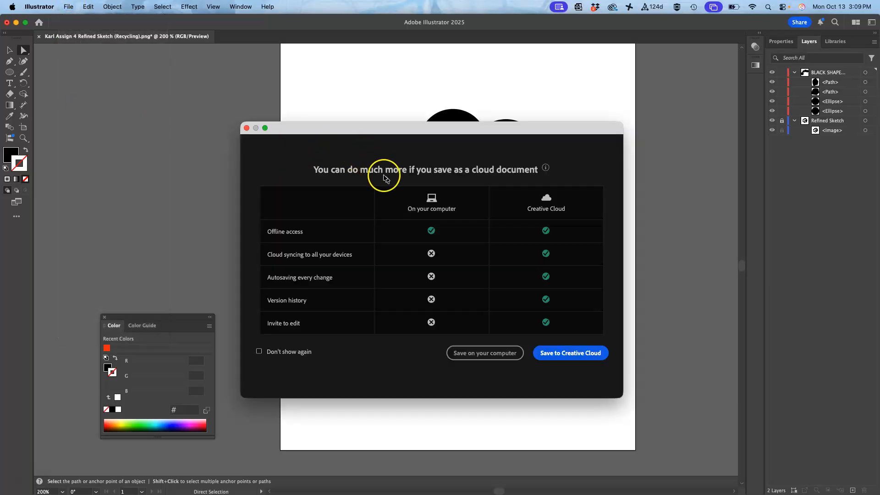
click(466, 354)
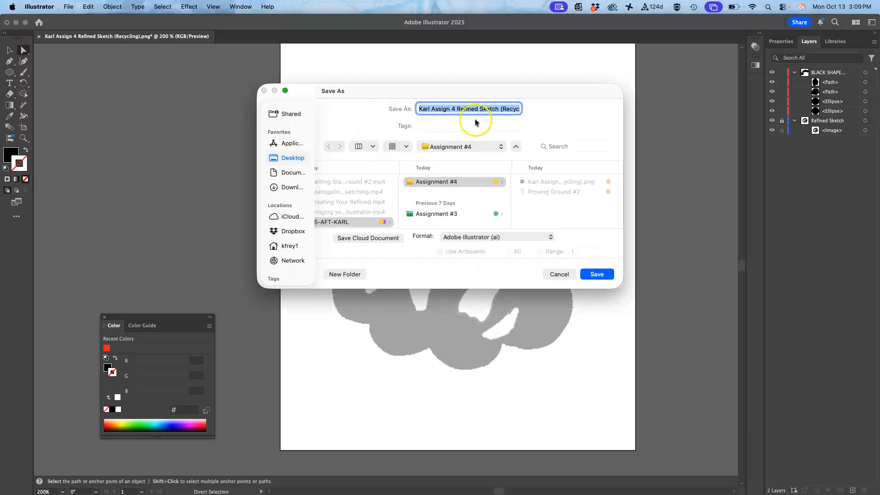
click(461, 110)
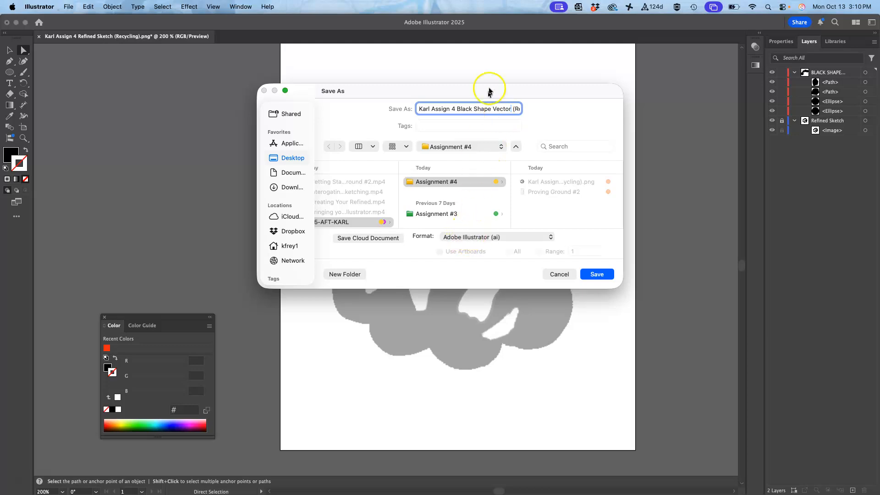
drag(516, 109, 552, 115)
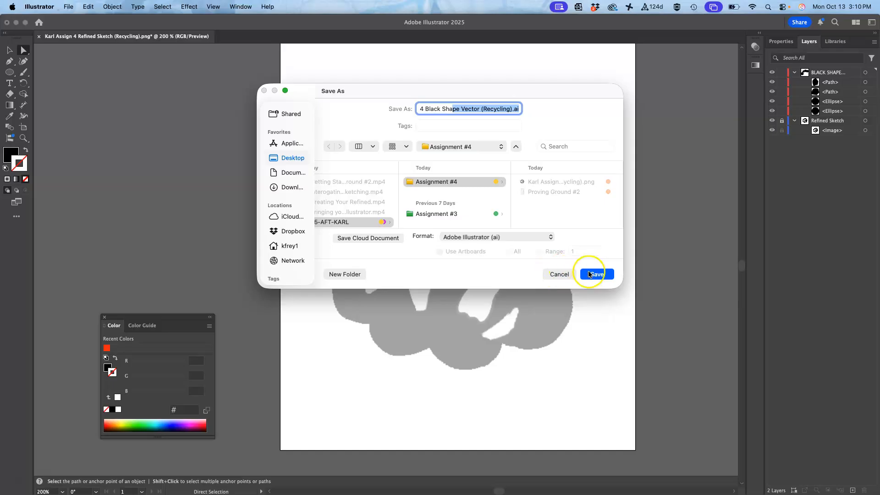
click(597, 273)
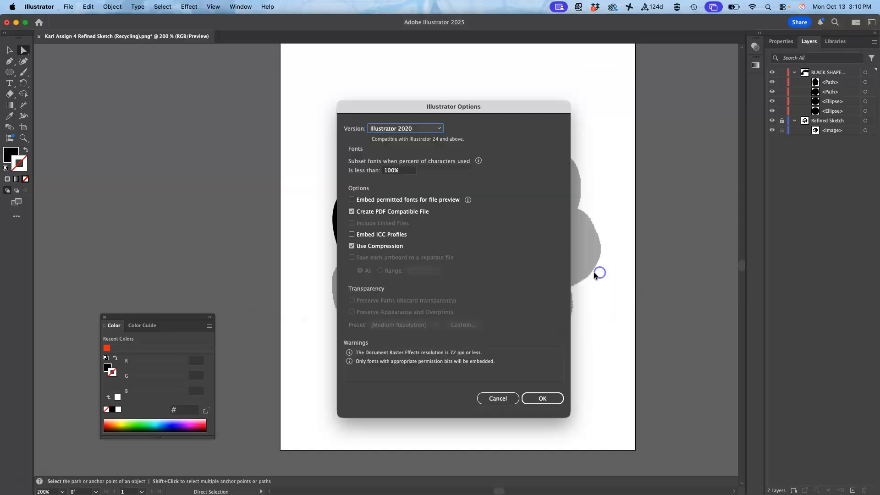
click(542, 399)
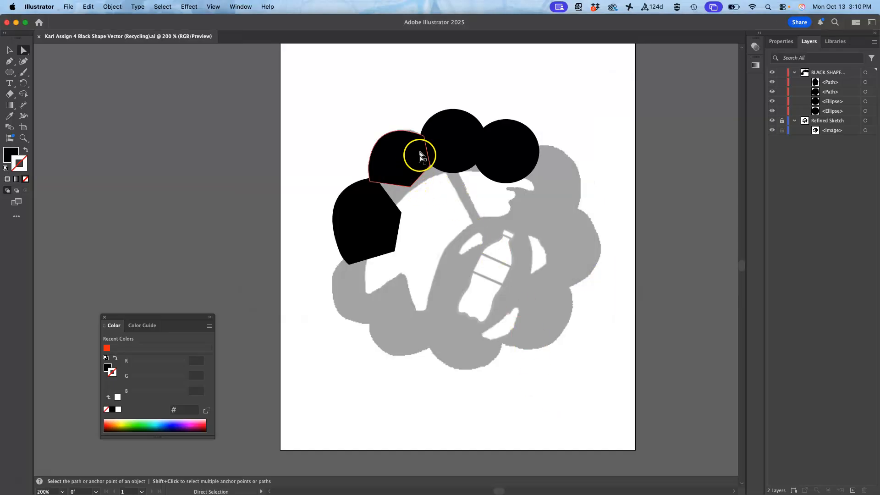